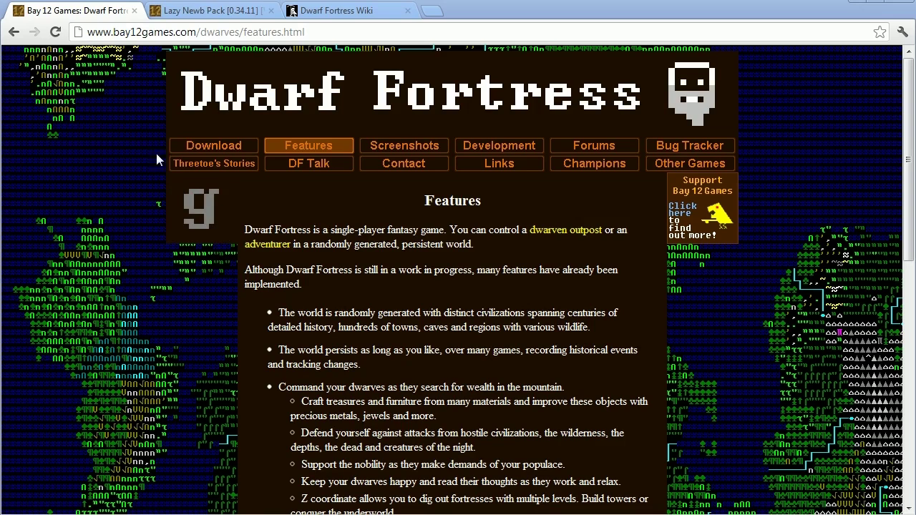
# Go from the features page to the Dwarf Fortress 0.34.11 download page.
pyautogui.click(205, 148)
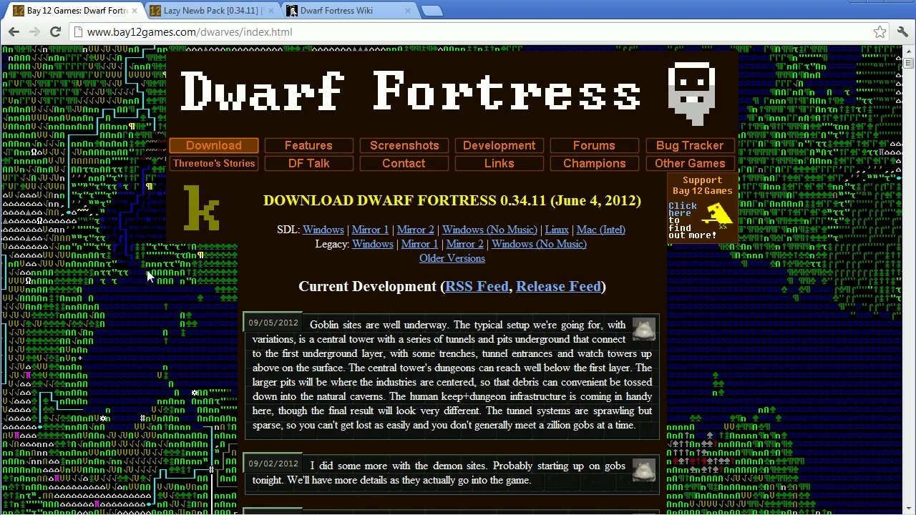
# Switch to the Lazy Newb Pack [0.34.11] [V15] forum thread with its download links.
pyautogui.click(207, 11)
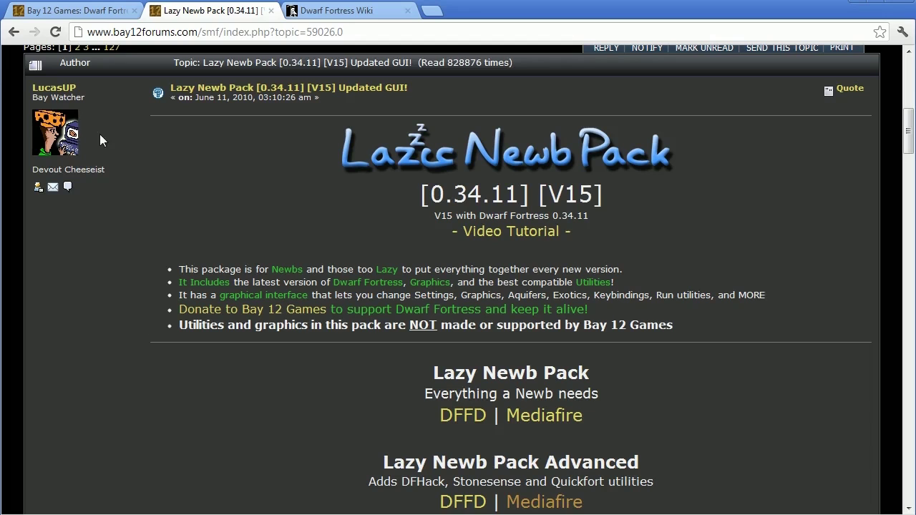
# Scroll to the Lazy Newb Pack Advanced entry and download it from the Mediafire mirror.
pyautogui.scroll(-2, 669, 325)
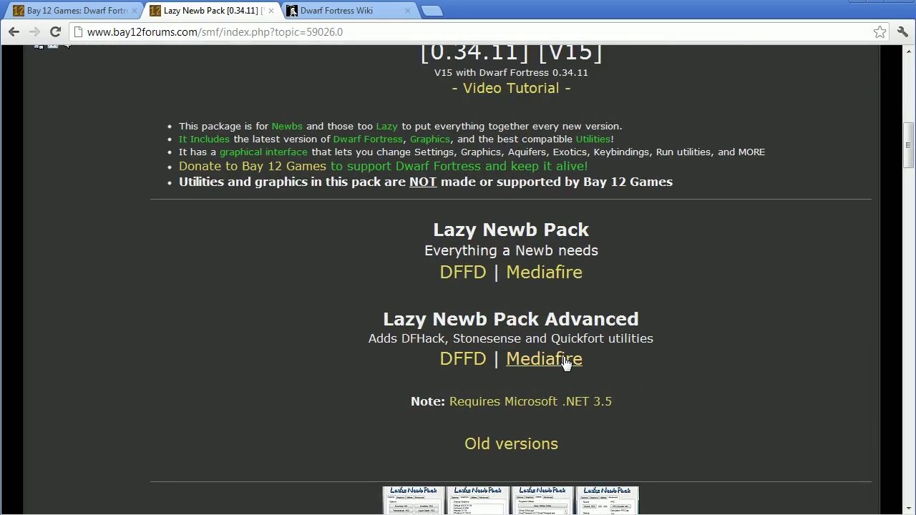
pyautogui.doubleClick(487, 338)
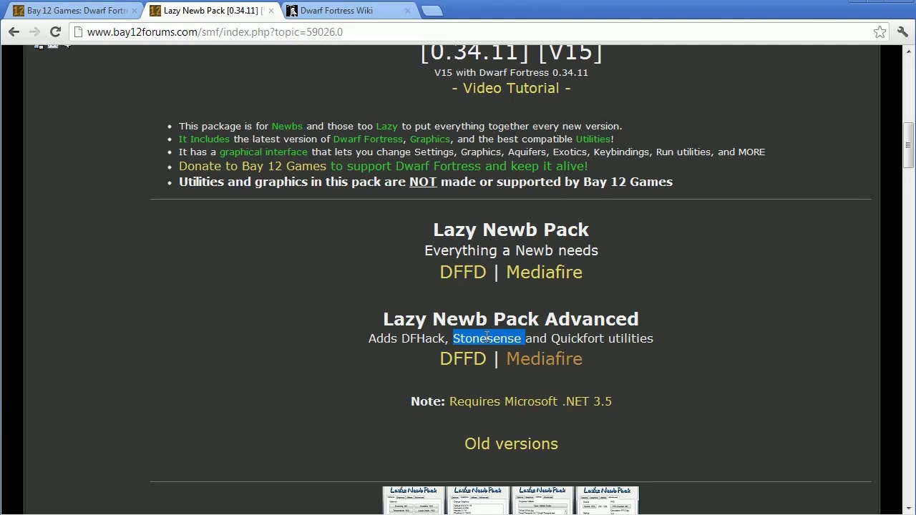
pyautogui.moveTo(434, 228); pyautogui.dragTo(615, 286)
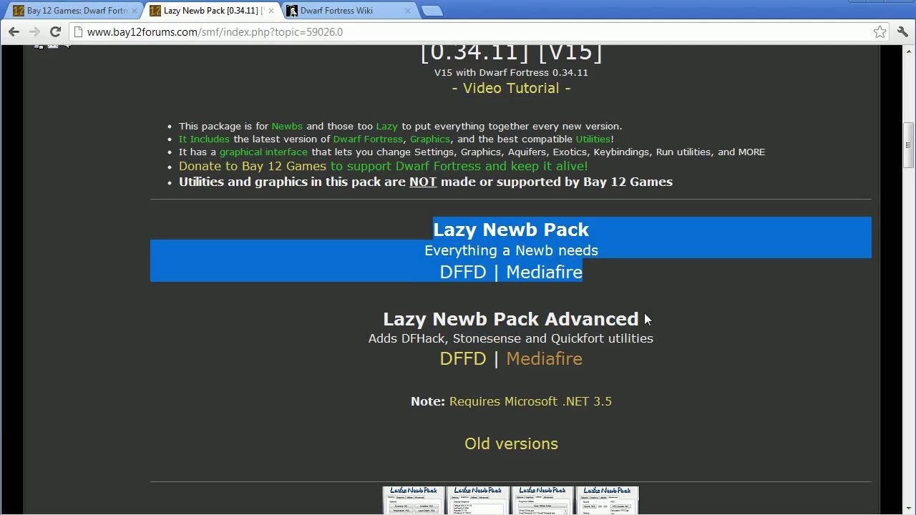
pyautogui.click(639, 301)
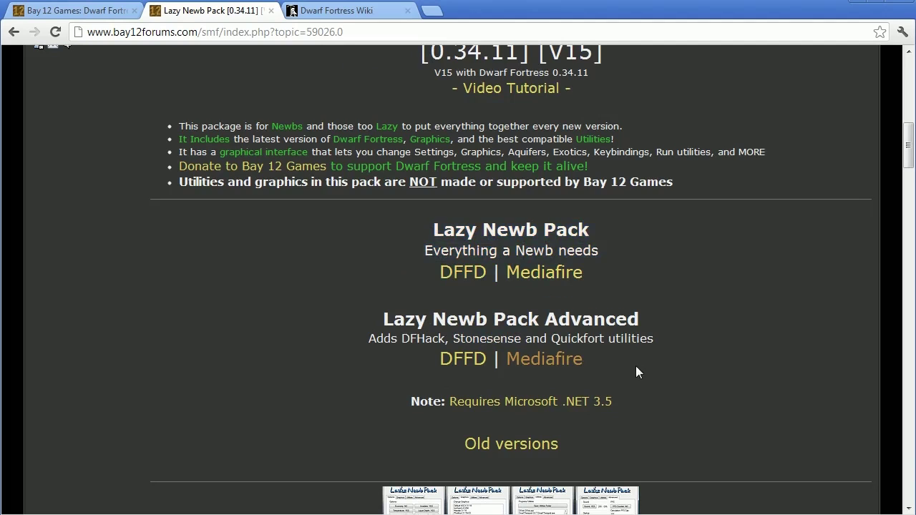
pyautogui.click(554, 362)
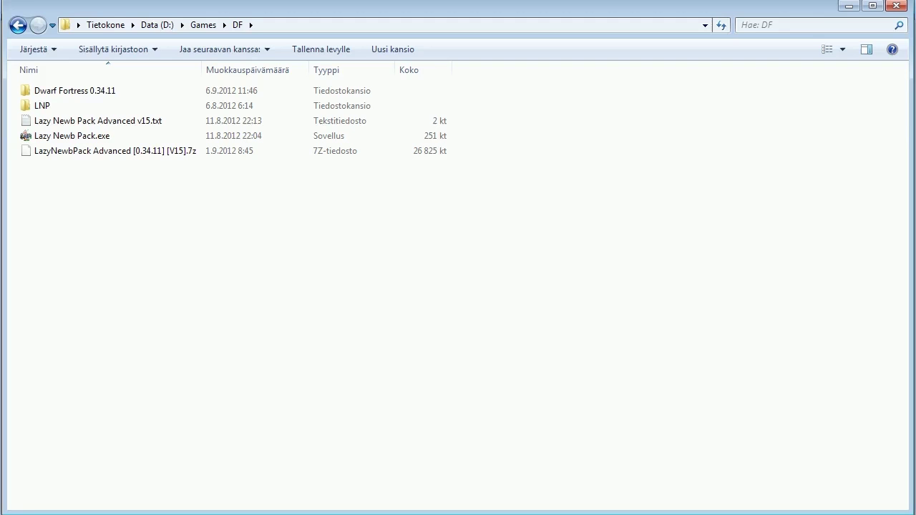
pyautogui.click(102, 154)
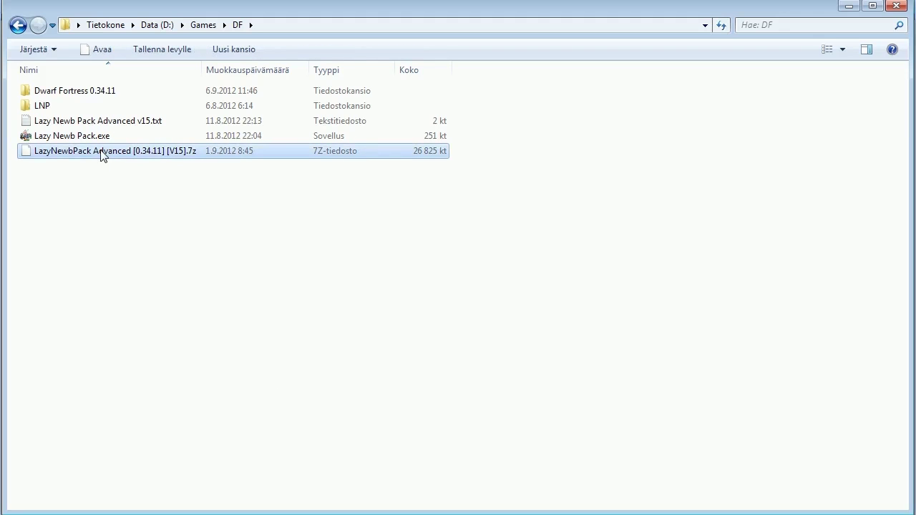
pyautogui.rightClick(102, 155)
pyautogui.moveTo(331, 191)
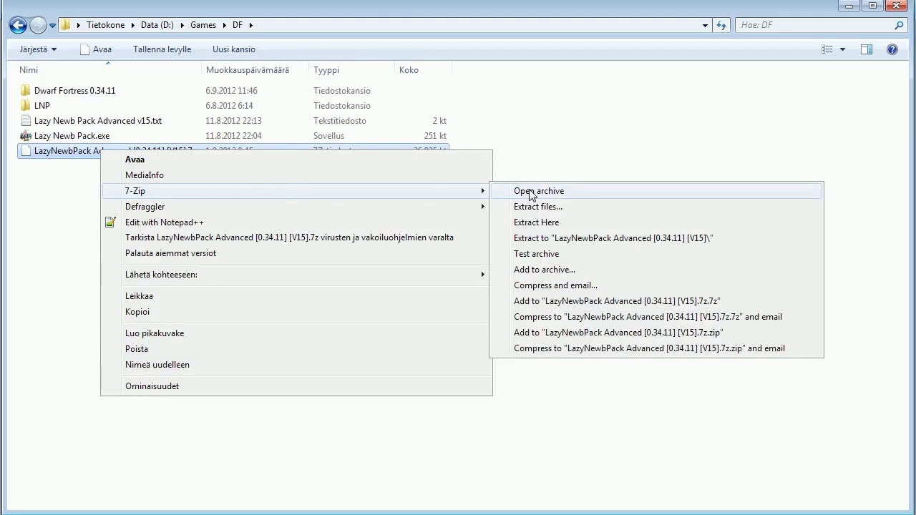
pyautogui.click(532, 192)
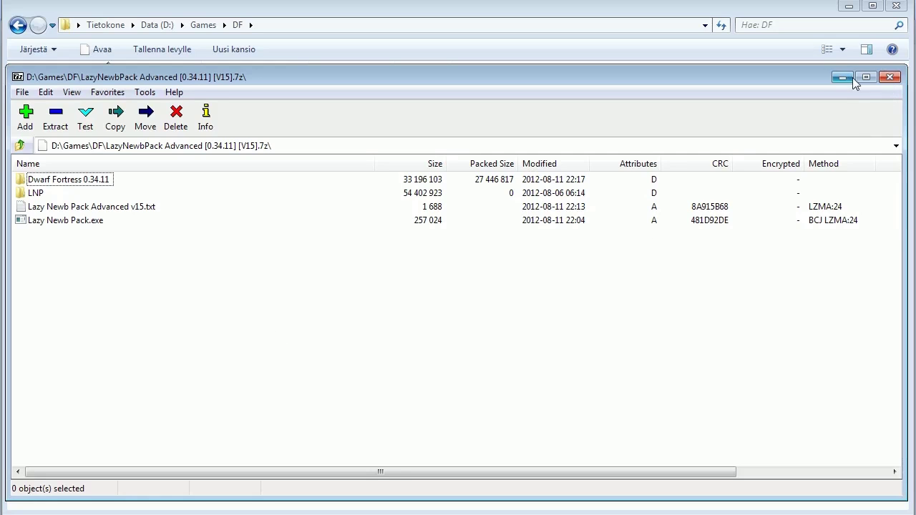
pyautogui.click(890, 77)
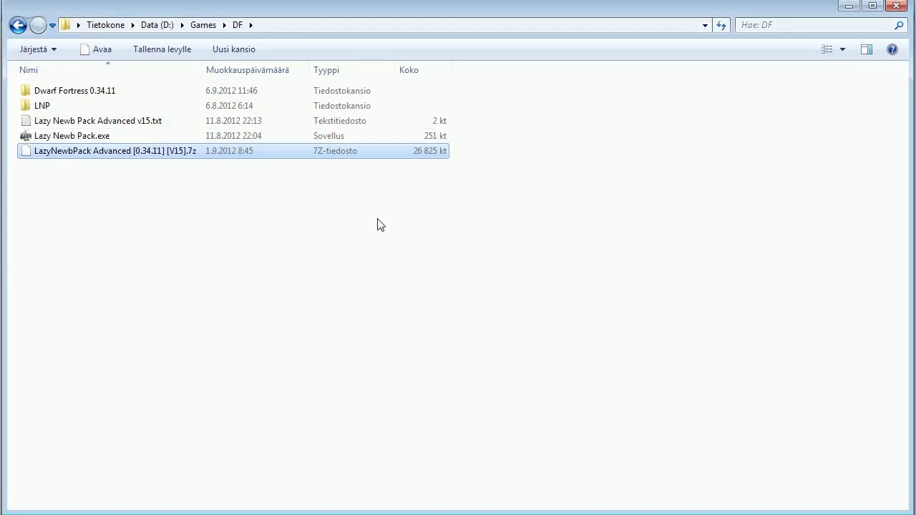
pyautogui.click(288, 24)
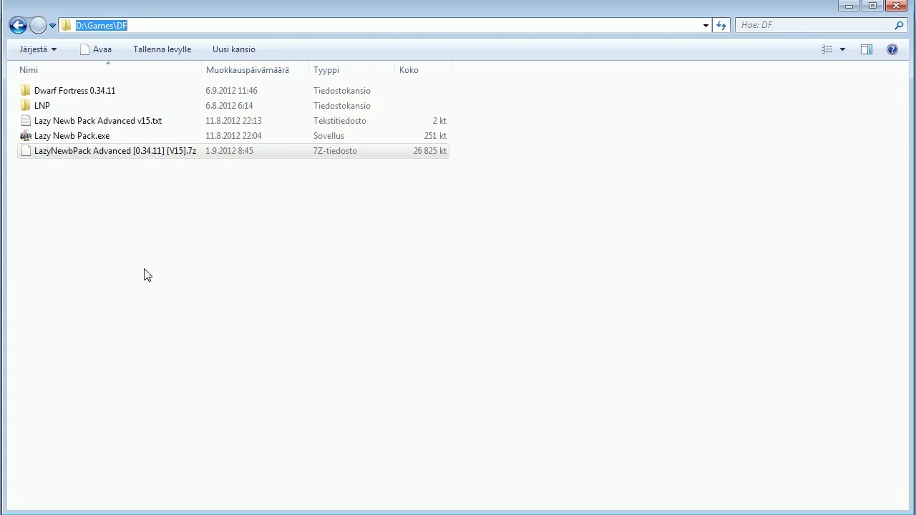
# Browse Dwarf Fortress 0.34.11\data\init and look at init.txt and d_init.txt.
pyautogui.click(76, 93)
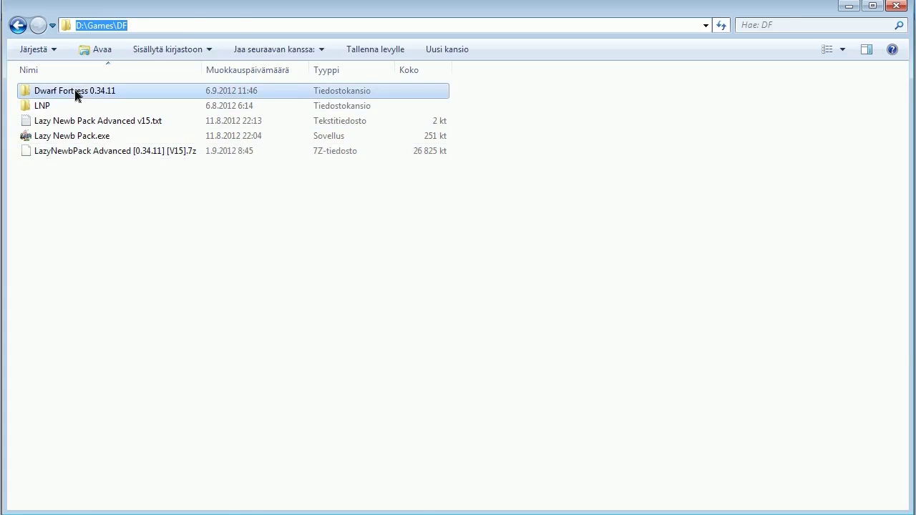
pyautogui.doubleClick(77, 93)
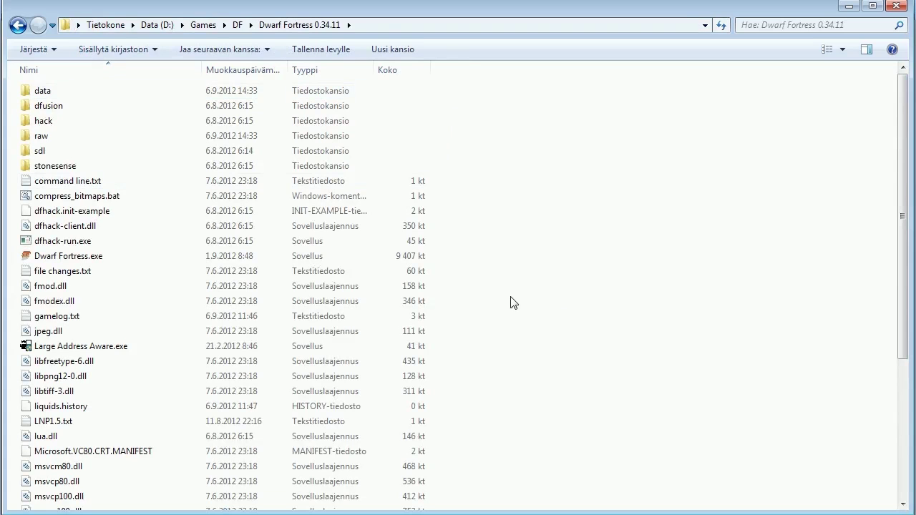
pyautogui.doubleClick(43, 91)
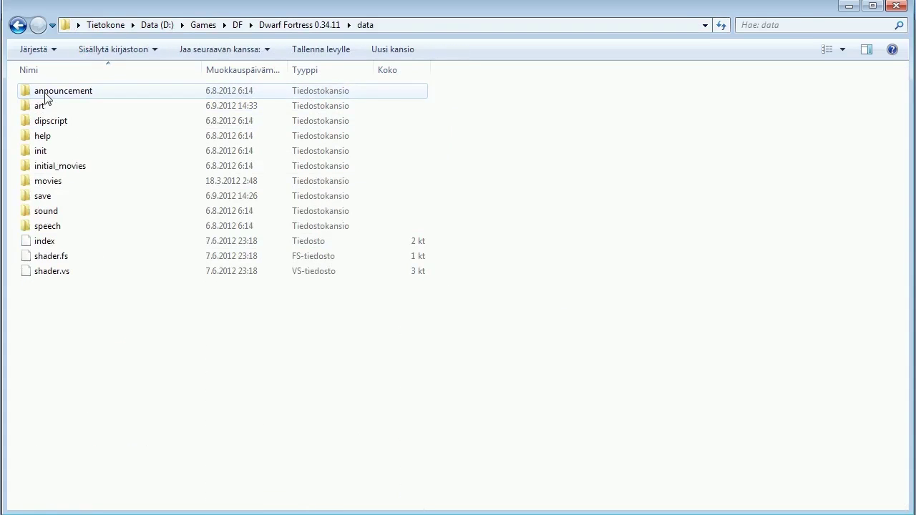
pyautogui.doubleClick(43, 151)
pyautogui.click(45, 181)
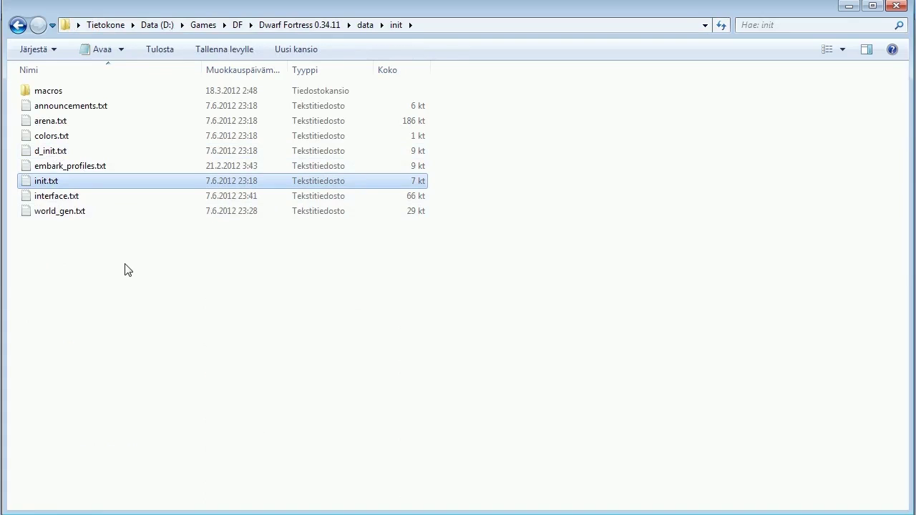
pyautogui.click(45, 151)
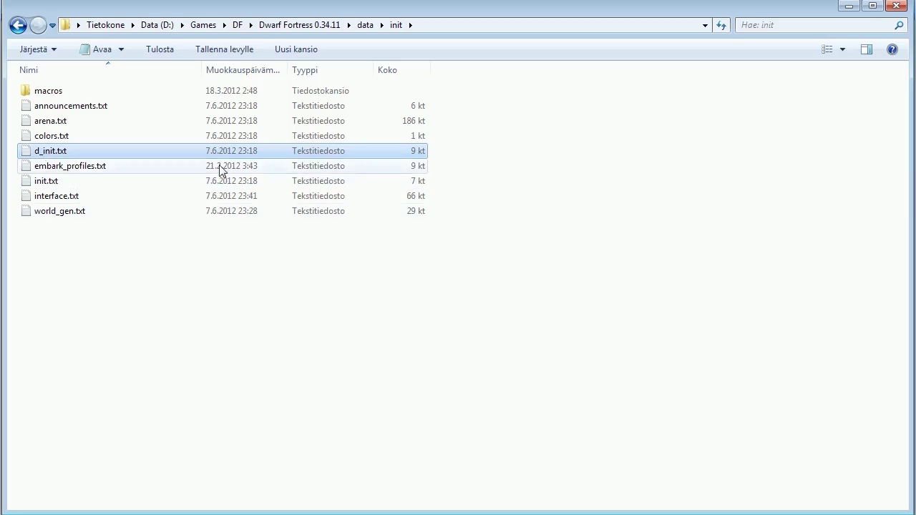
# Go back to the DF folder and open LNP\Extras.
pyautogui.click(238, 24)
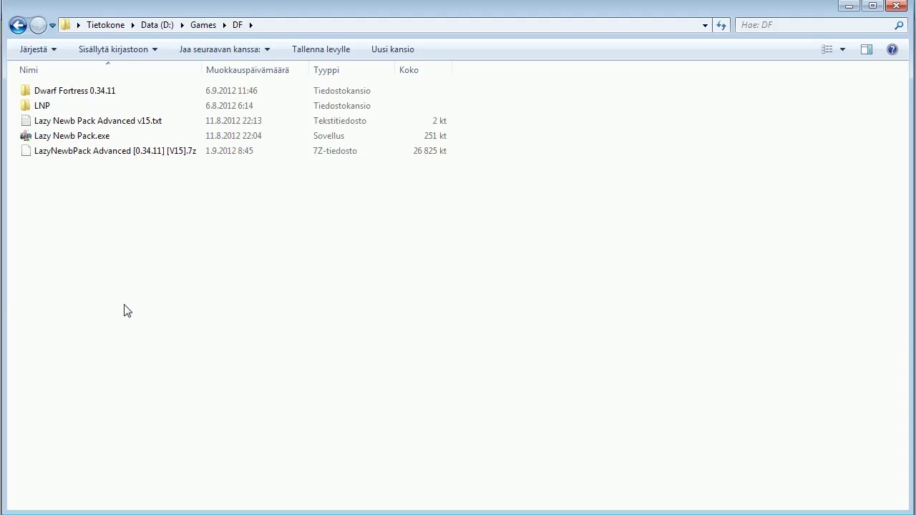
pyautogui.doubleClick(41, 107)
pyautogui.doubleClick(48, 107)
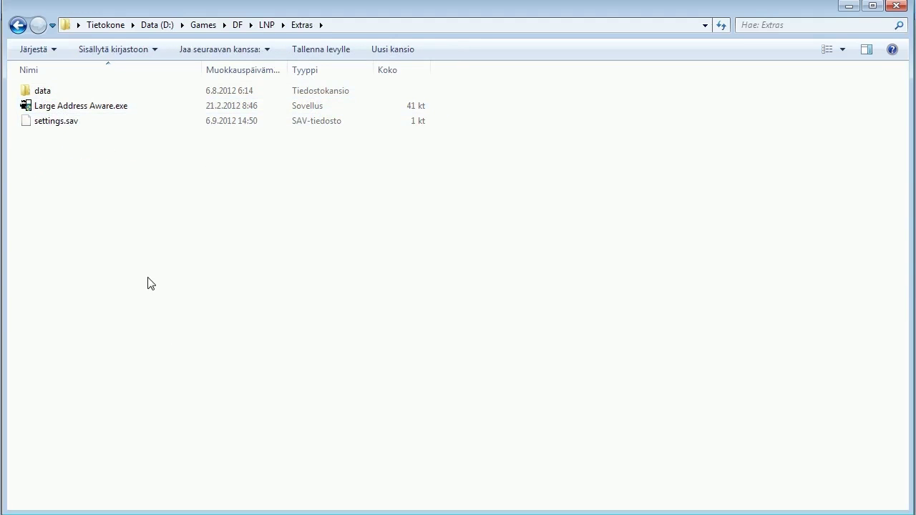
# Patch Dwarf Fortress.exe with the large-address flag using Large Address Aware, then close it.
pyautogui.click(79, 107)
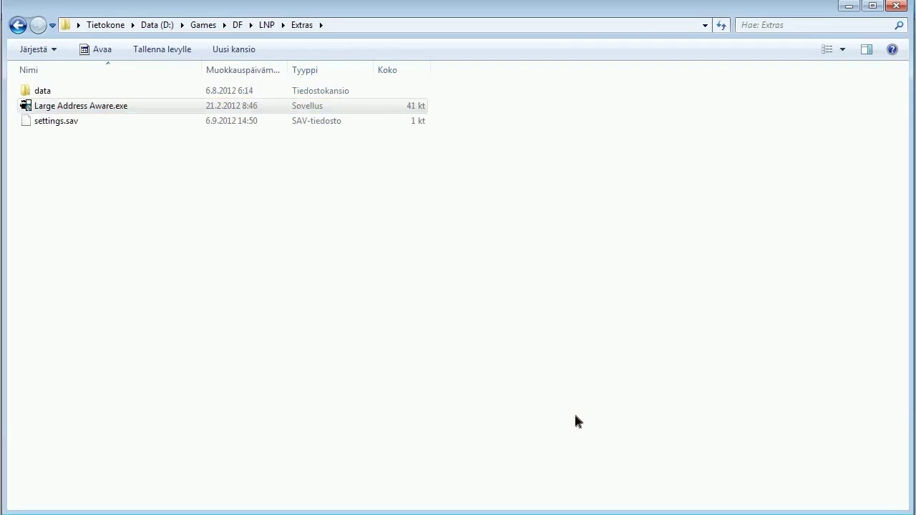
pyautogui.moveTo(153, 8); pyautogui.dragTo(205, 113)
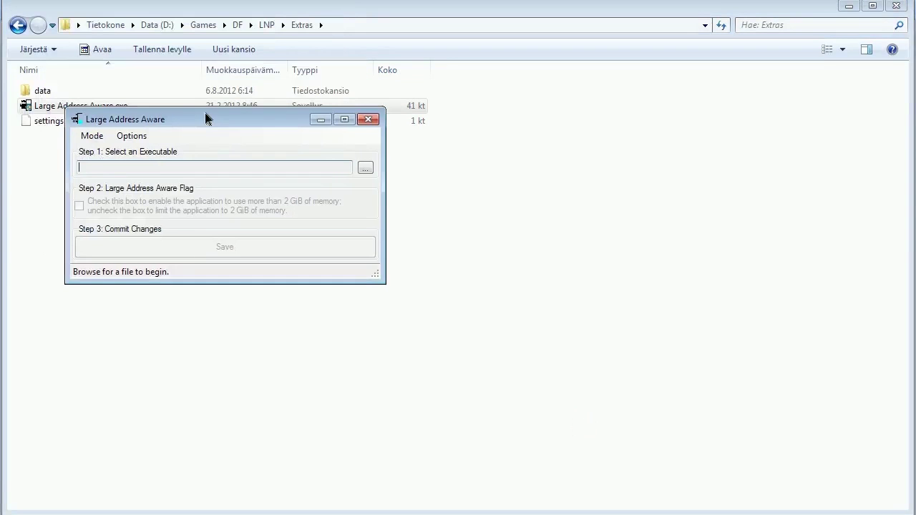
pyautogui.click(366, 168)
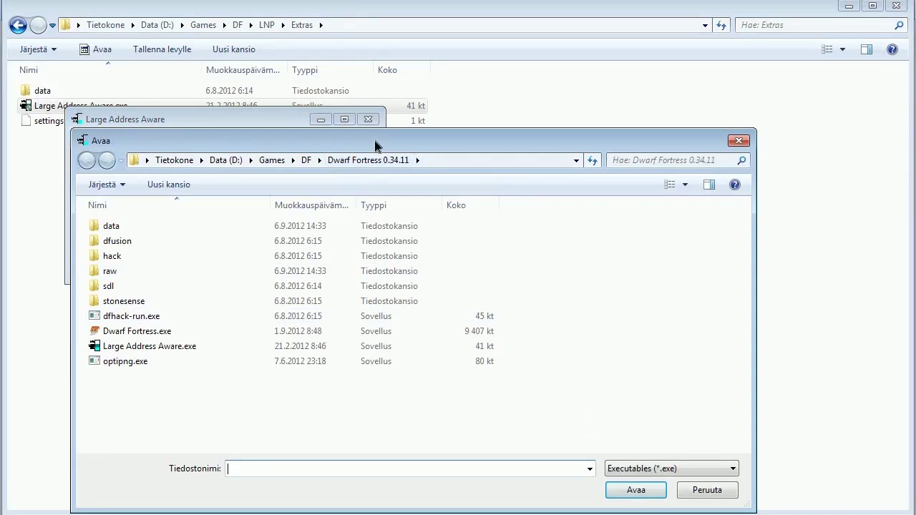
pyautogui.click(453, 159)
pyautogui.click(139, 333)
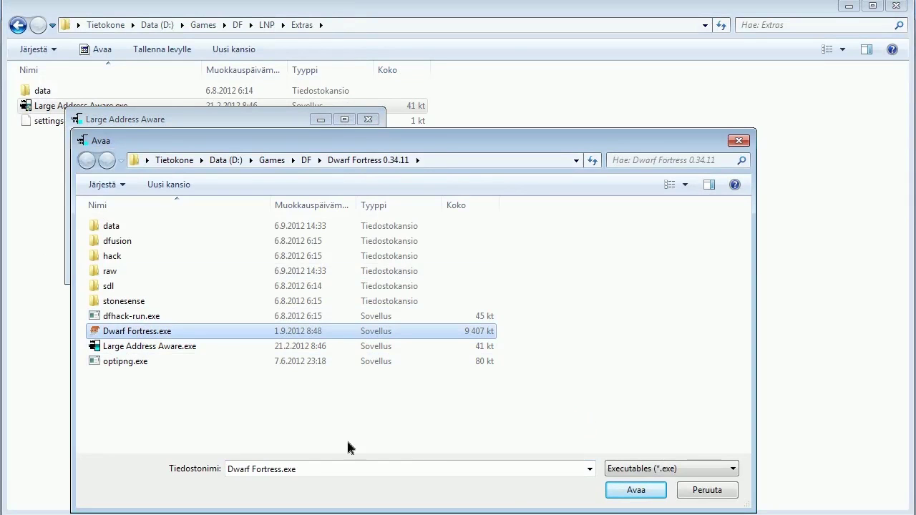
pyautogui.click(637, 490)
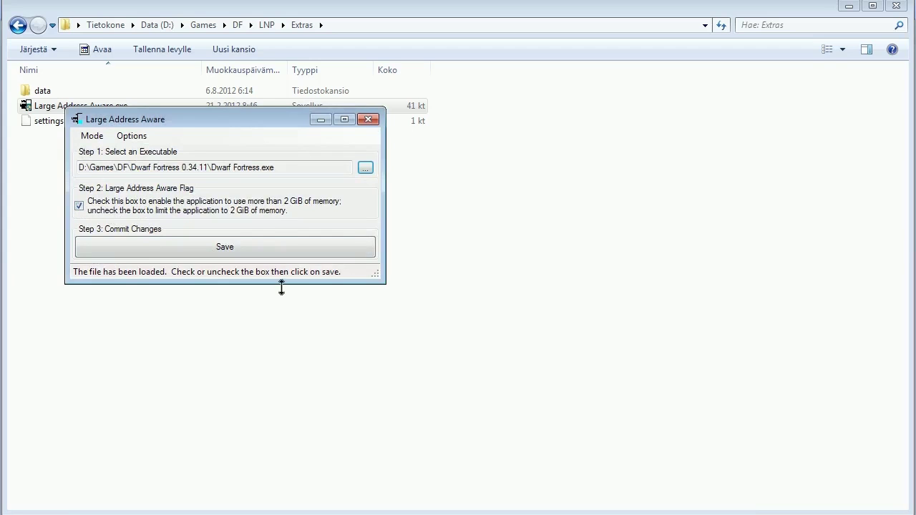
pyautogui.click(228, 246)
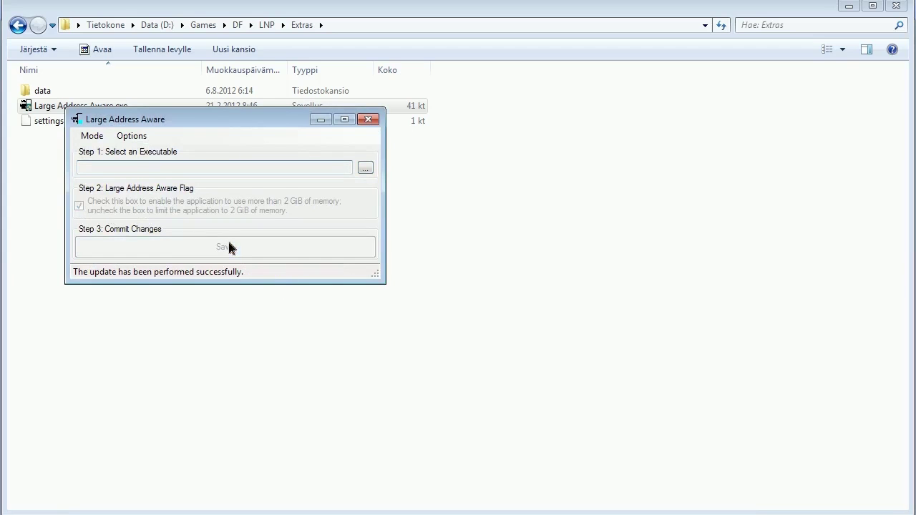
pyautogui.click(368, 120)
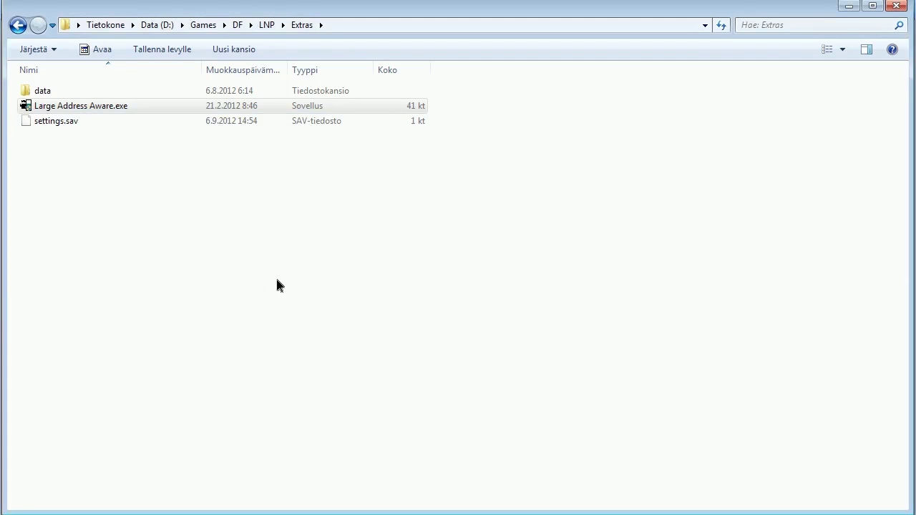
# Launch Lazy Newb Pack.exe from the DF folder and show its Graphics pack list.
pyautogui.click(279, 286)
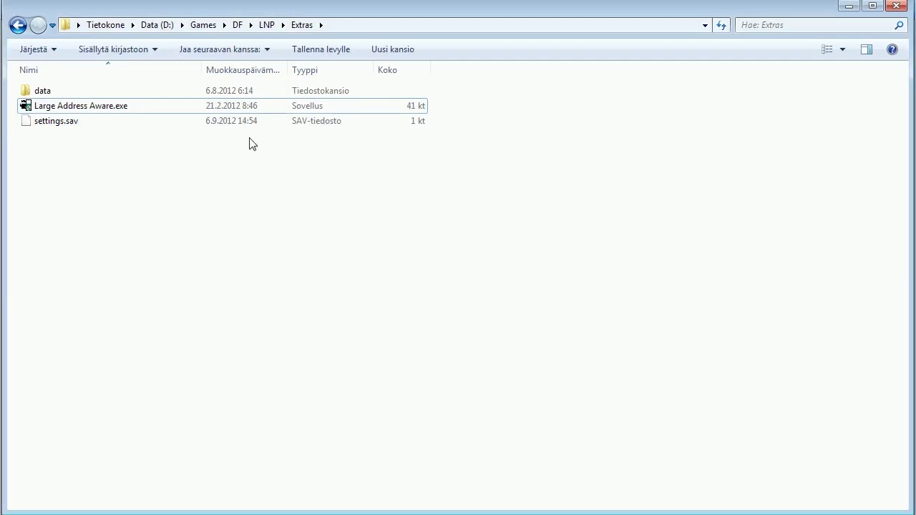
pyautogui.click(238, 26)
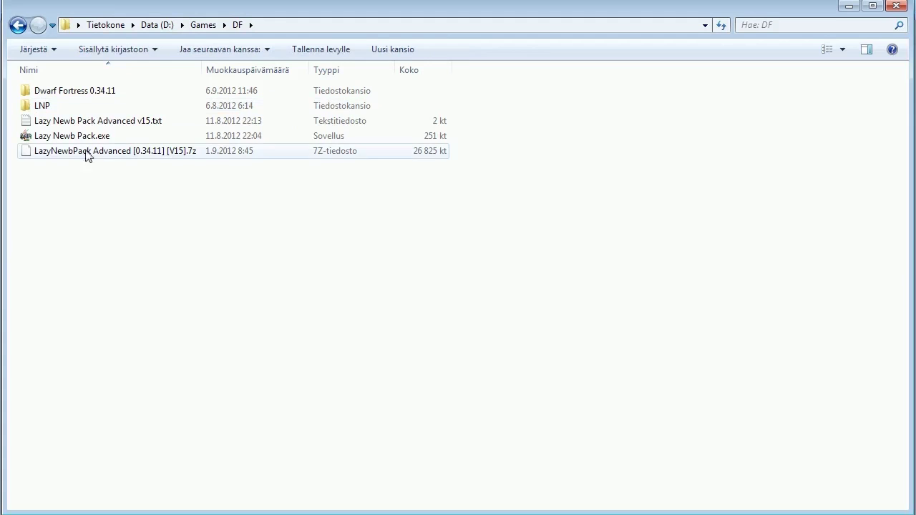
pyautogui.doubleClick(72, 136)
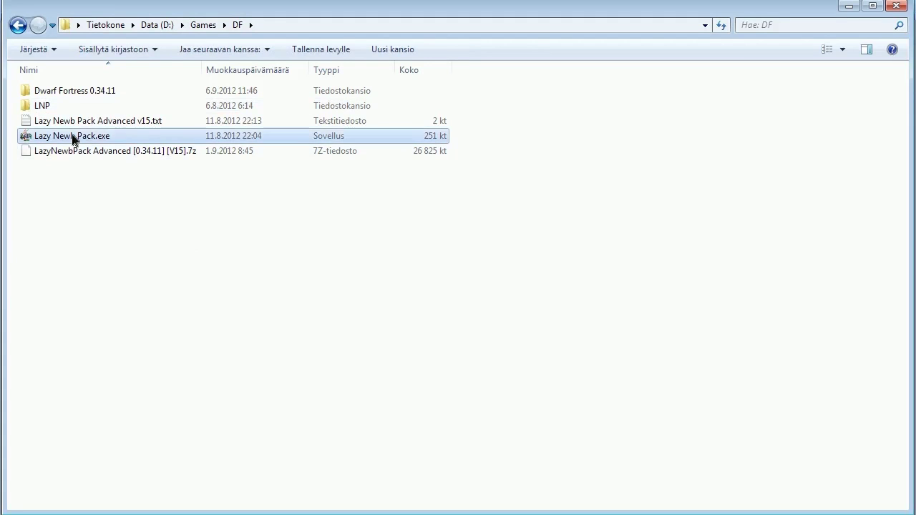
pyautogui.moveTo(696, 179); pyautogui.dragTo(625, 109)
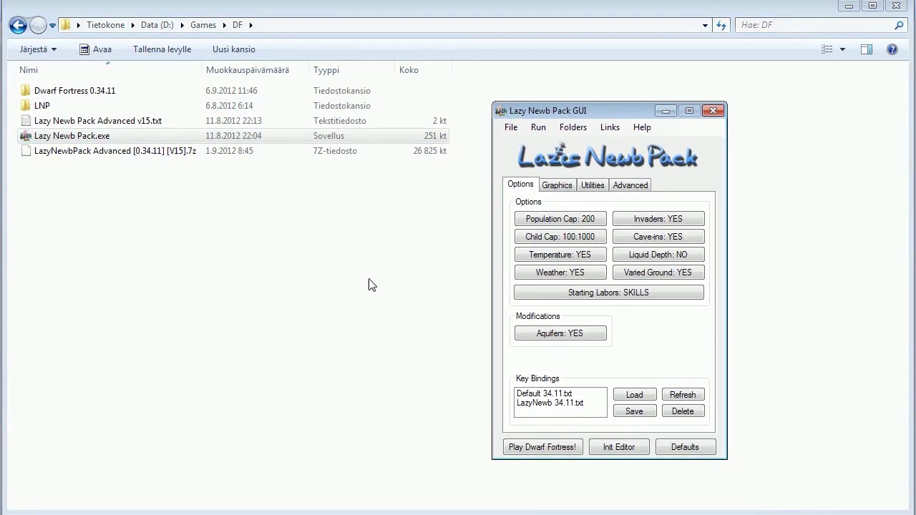
pyautogui.click(558, 188)
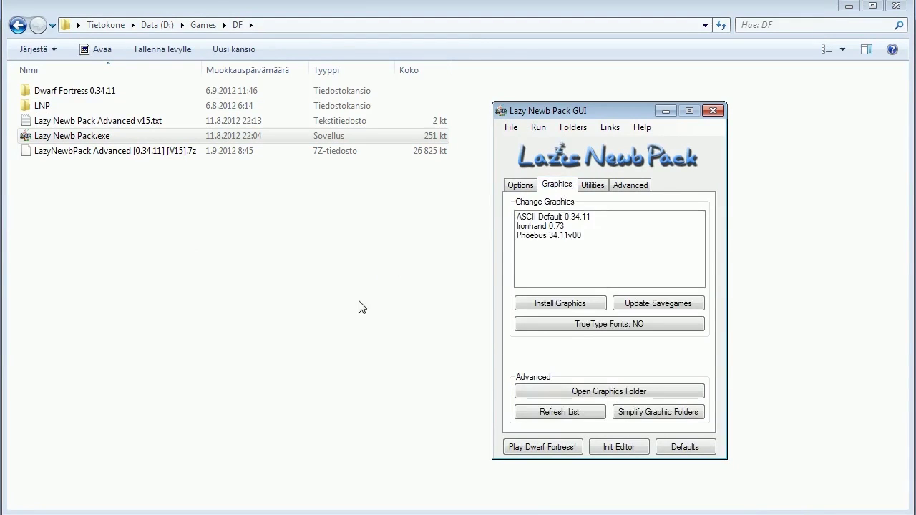
# Install the Phoebus 34.11v00 graphics pack, accepting the savegame update, and return to Options.
pyautogui.click(582, 237)
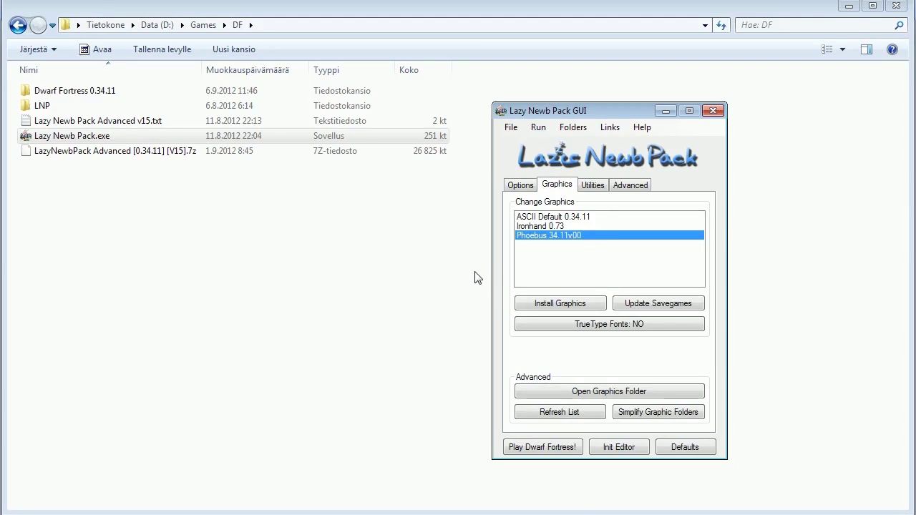
pyautogui.click(583, 305)
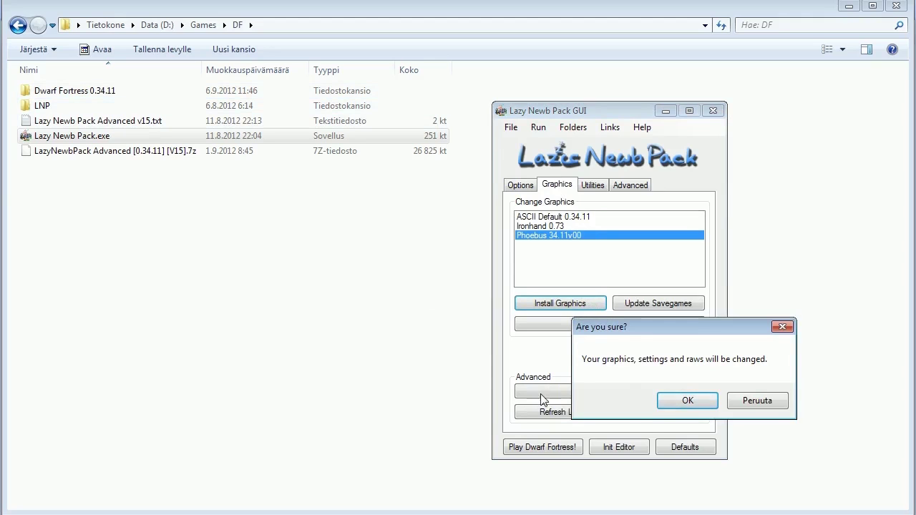
pyautogui.click(672, 400)
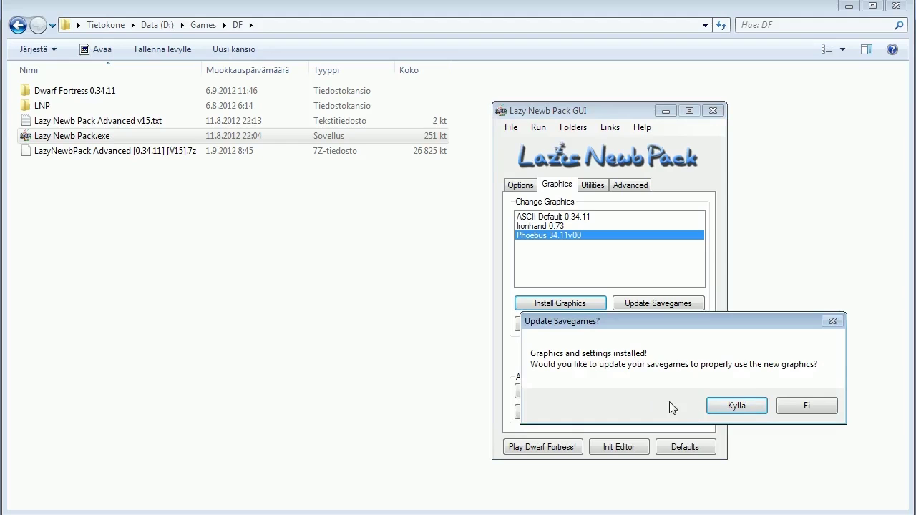
pyautogui.click(731, 407)
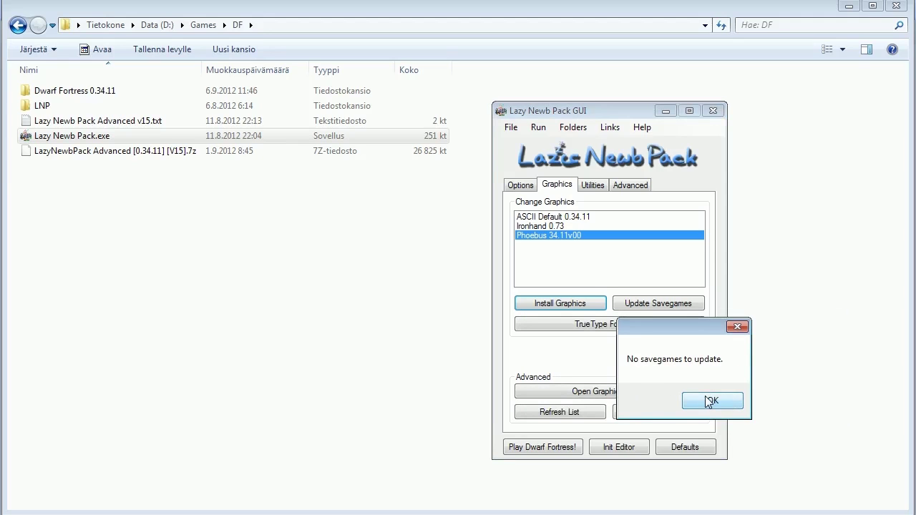
pyautogui.click(713, 401)
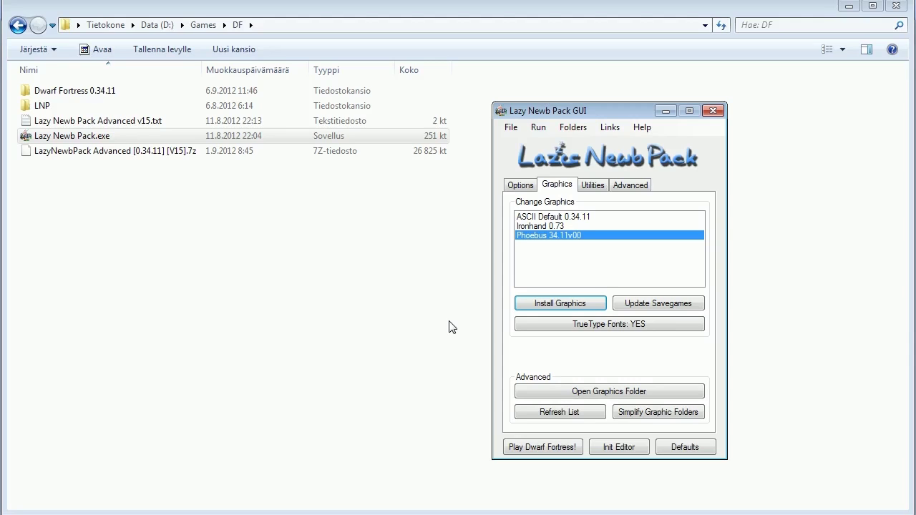
pyautogui.click(526, 186)
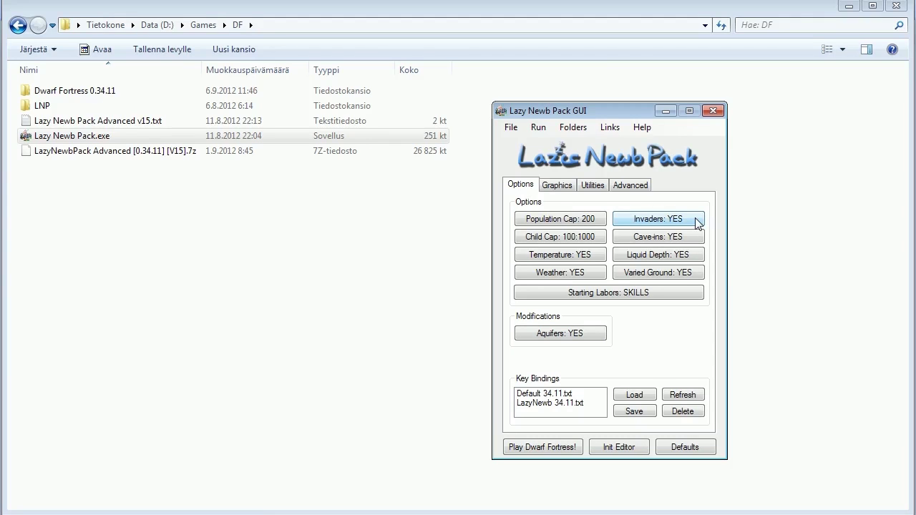
# Open the Advanced tab with the sound, FPS, startup and save settings.
pyautogui.click(643, 188)
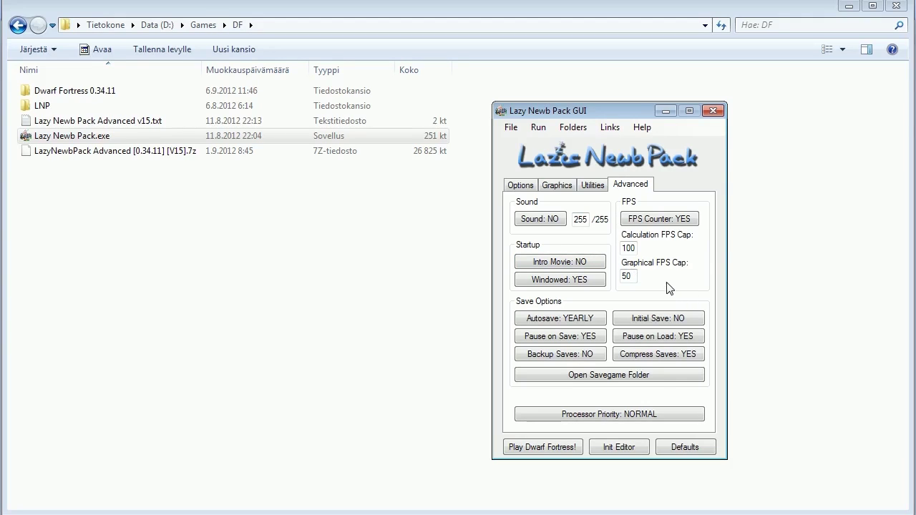
# Cycle the Windowed setting through NO and PROMPT back to YES.
pyautogui.click(598, 284)
pyautogui.click(598, 284)
pyautogui.click(598, 285)
# Set Autosave to SEASONAL and turn Initial Save and Backup Saves to YES.
pyautogui.click(595, 322)
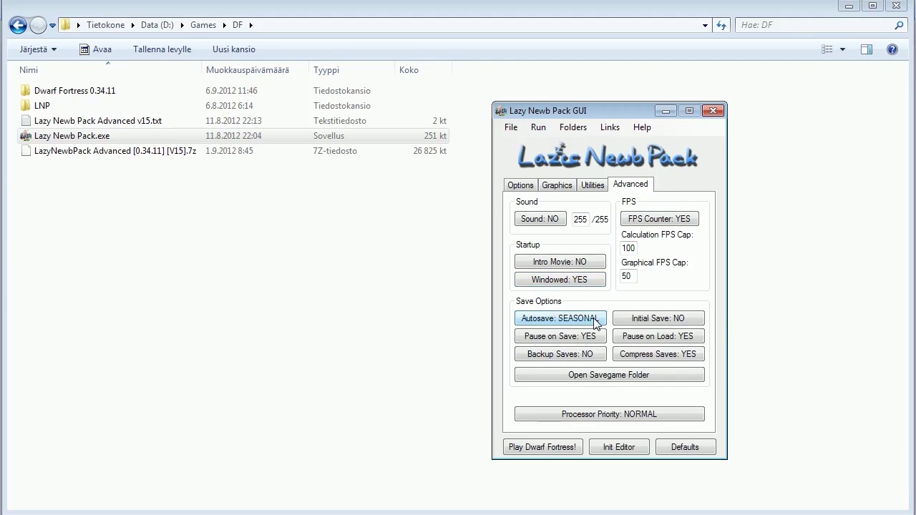
pyautogui.click(701, 324)
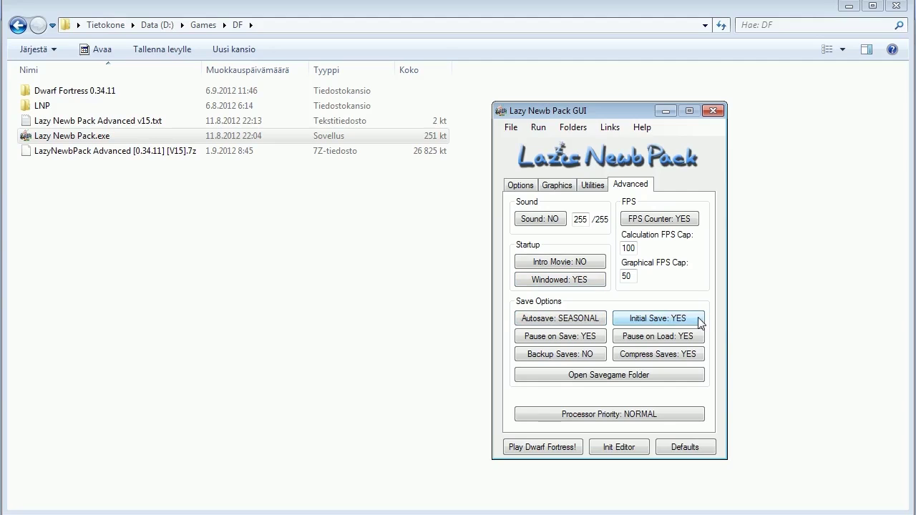
pyautogui.click(598, 355)
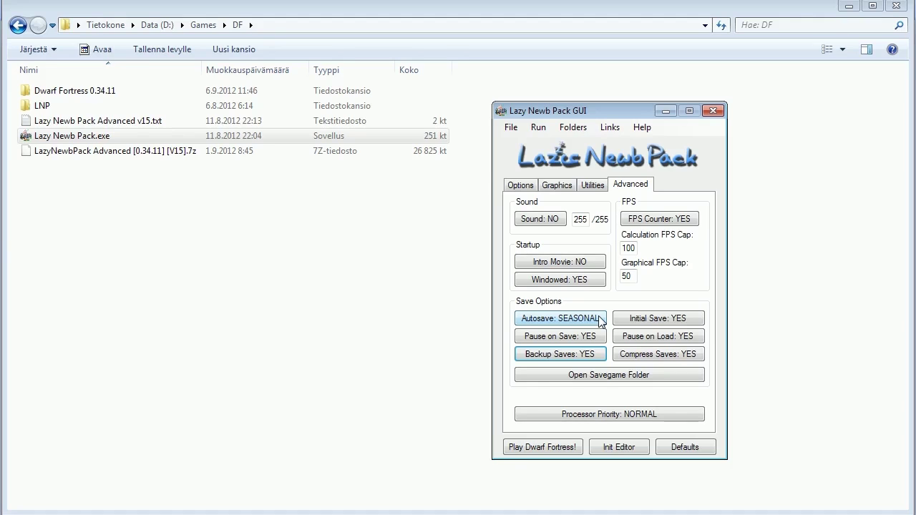
pyautogui.click(594, 185)
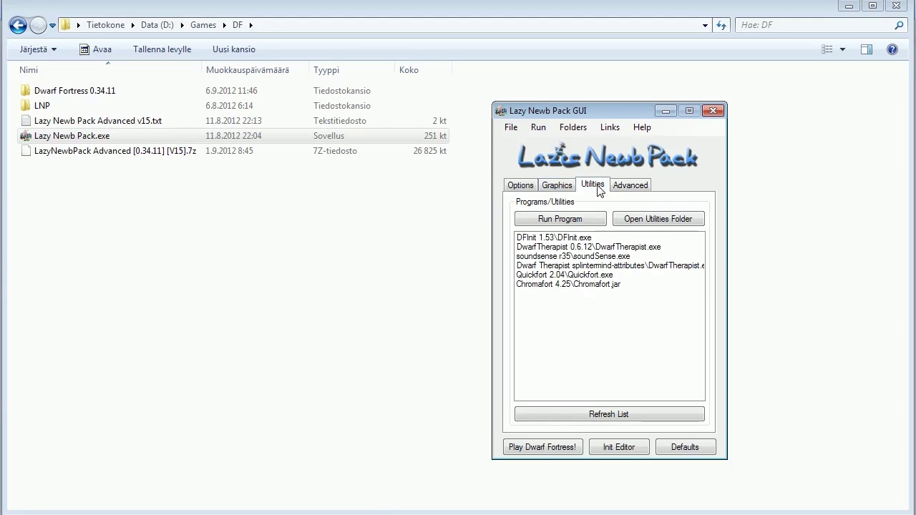
pyautogui.click(627, 248)
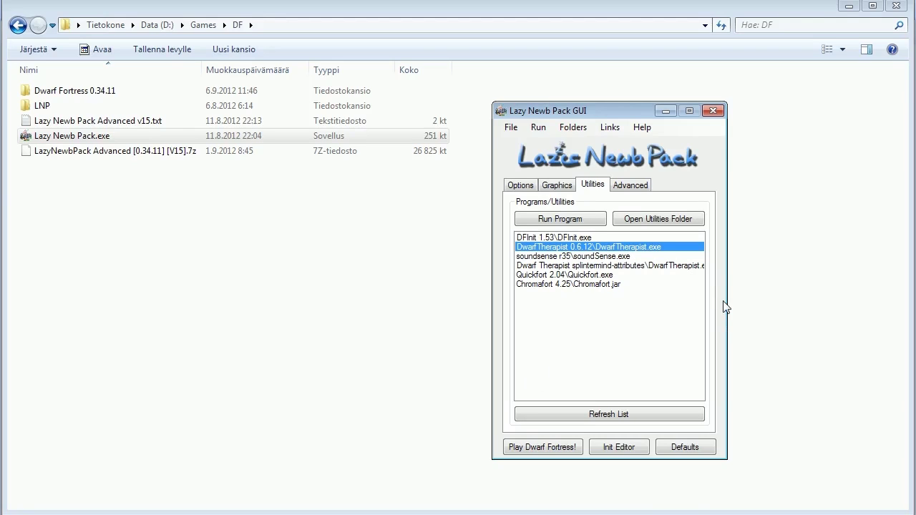
pyautogui.click(593, 258)
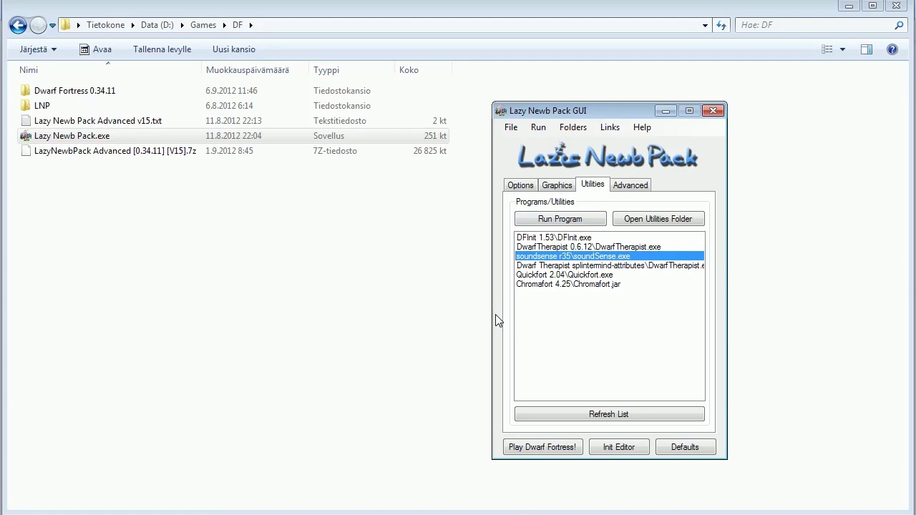
pyautogui.click(577, 267)
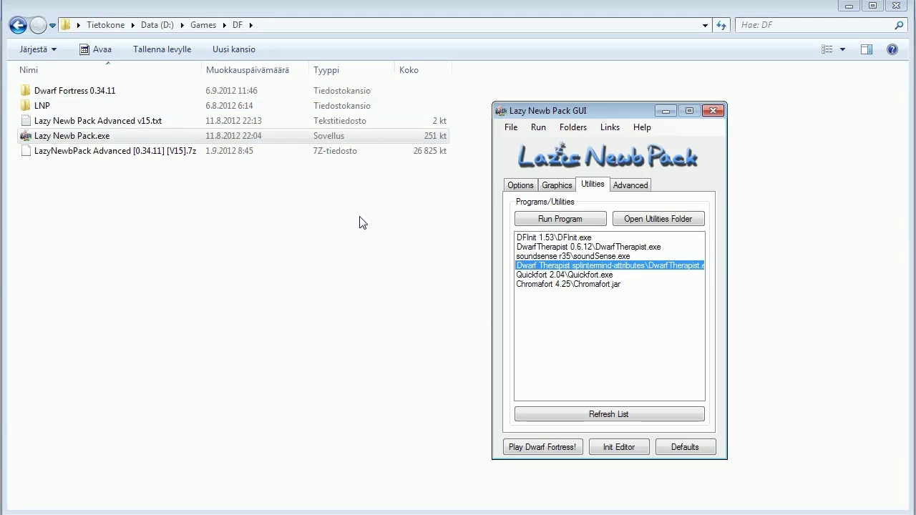
pyautogui.doubleClick(43, 106)
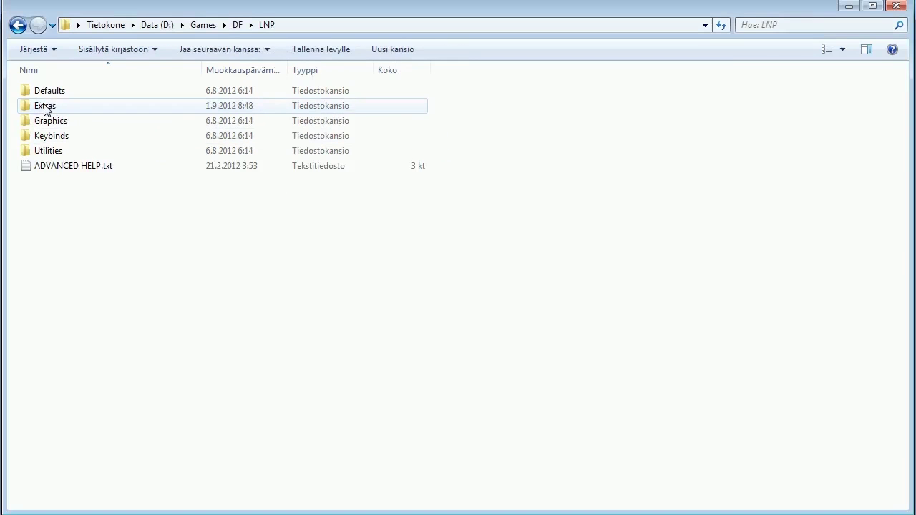
pyautogui.doubleClick(50, 151)
pyautogui.doubleClick(60, 108)
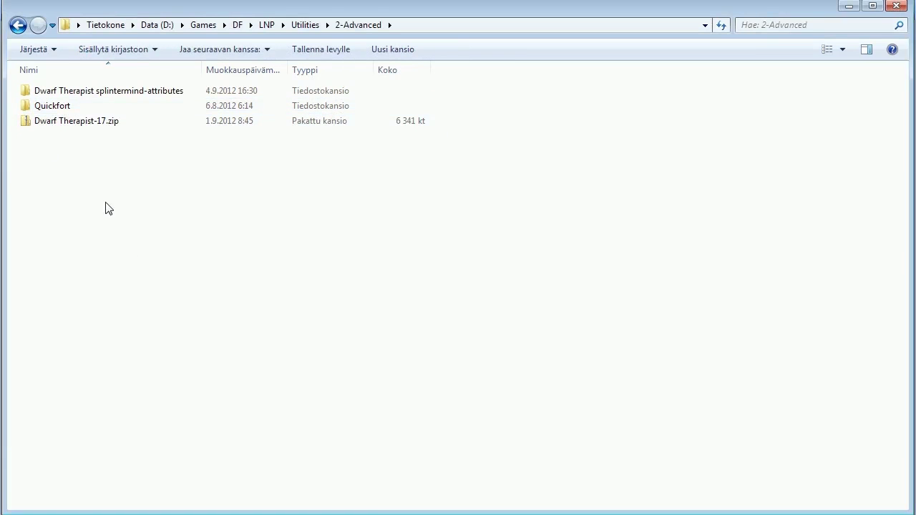
pyautogui.click(85, 94)
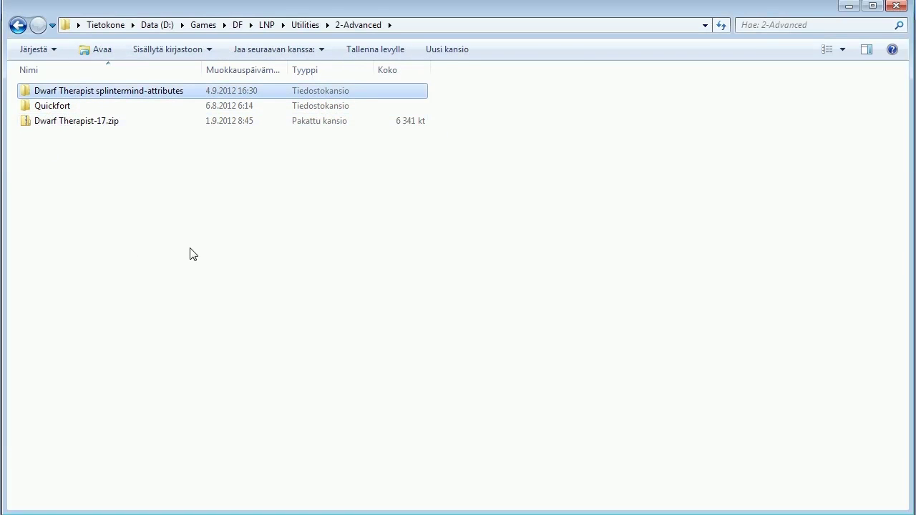
pyautogui.click(238, 25)
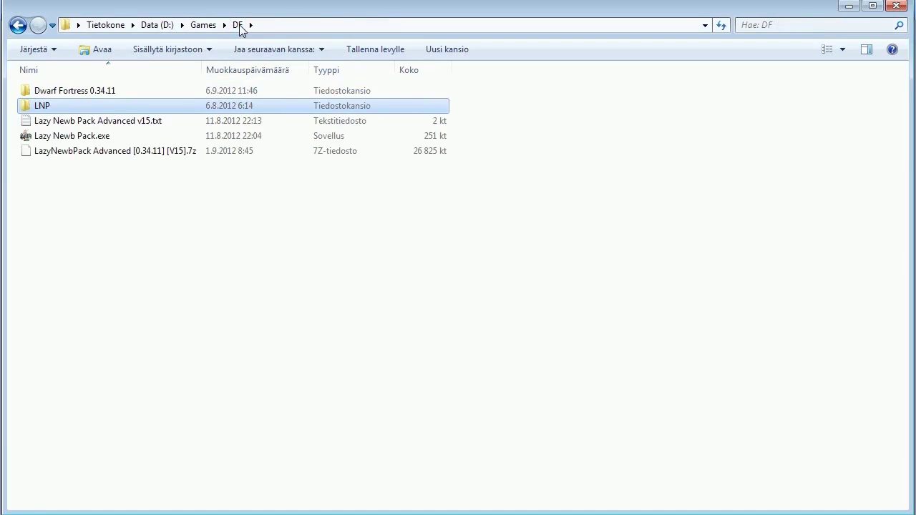
pyautogui.hotkey('alt', 'Tab')
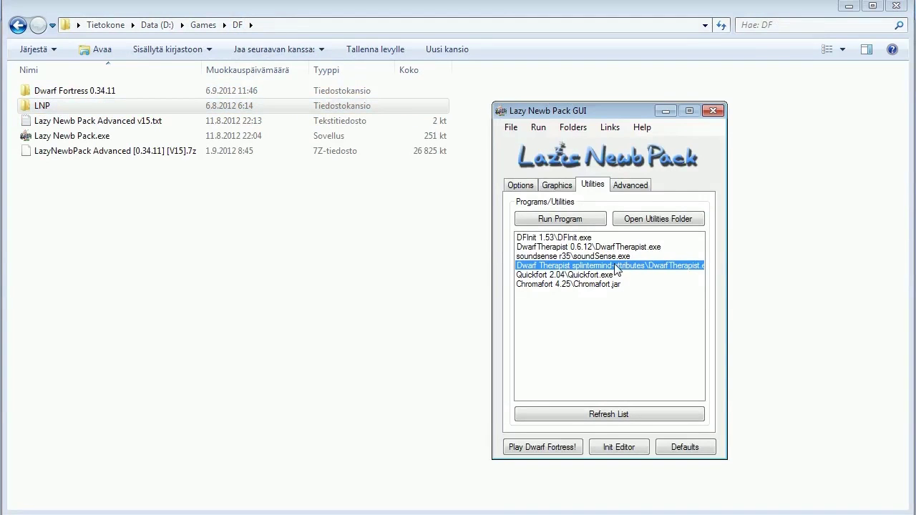